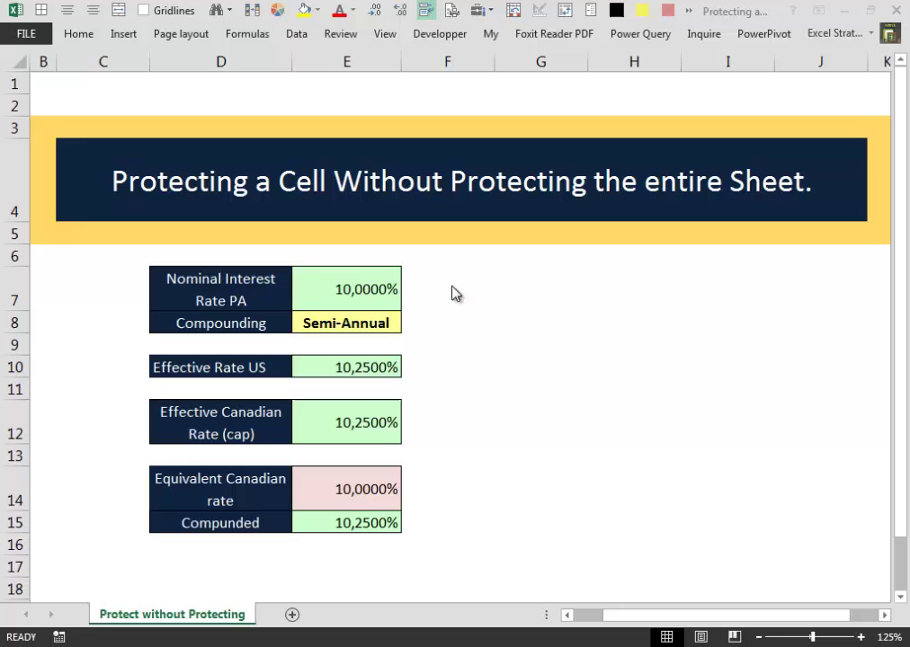
Check the Compounding list in E8, keep Semi-Annual, and select E14
click(386, 320)
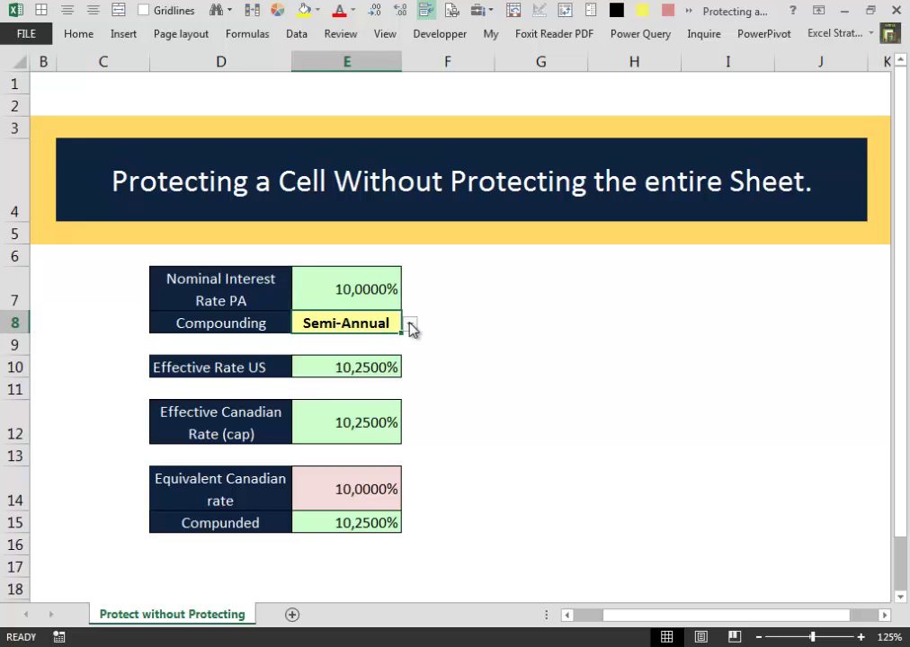
click(410, 324)
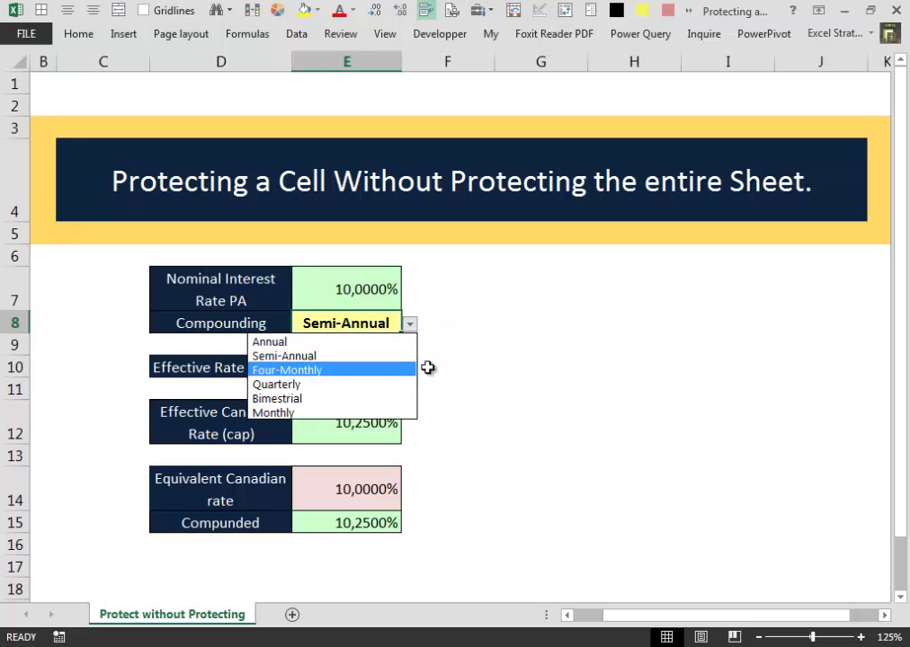
key(Escape)
click(284, 483)
click(320, 483)
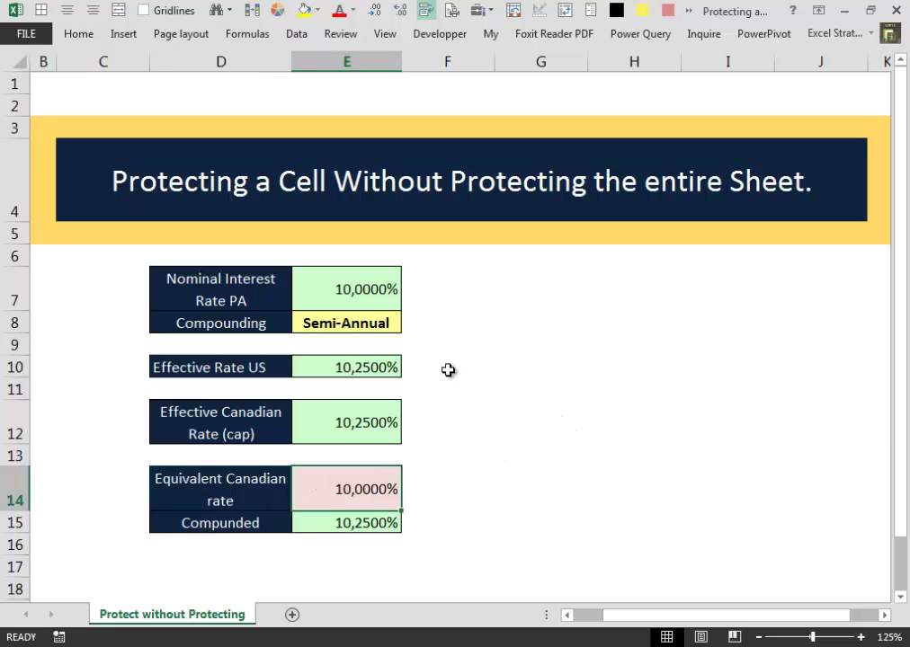
Try Four-Monthly, Quarterly and Bimestrial compounding in E8, ending on Monthly, then select E14
click(369, 320)
click(410, 329)
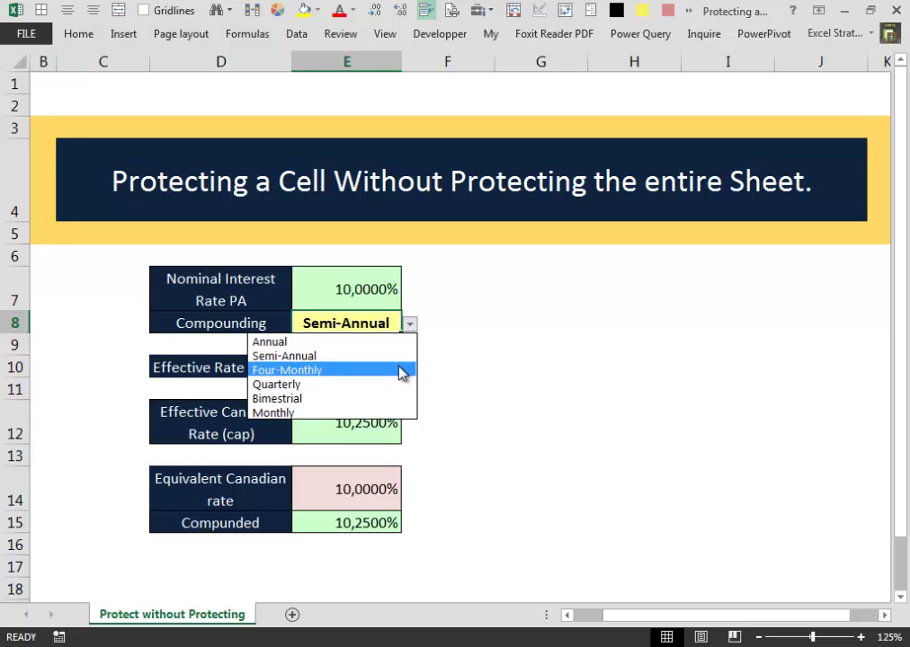
click(401, 371)
click(410, 329)
click(382, 383)
click(409, 331)
click(387, 402)
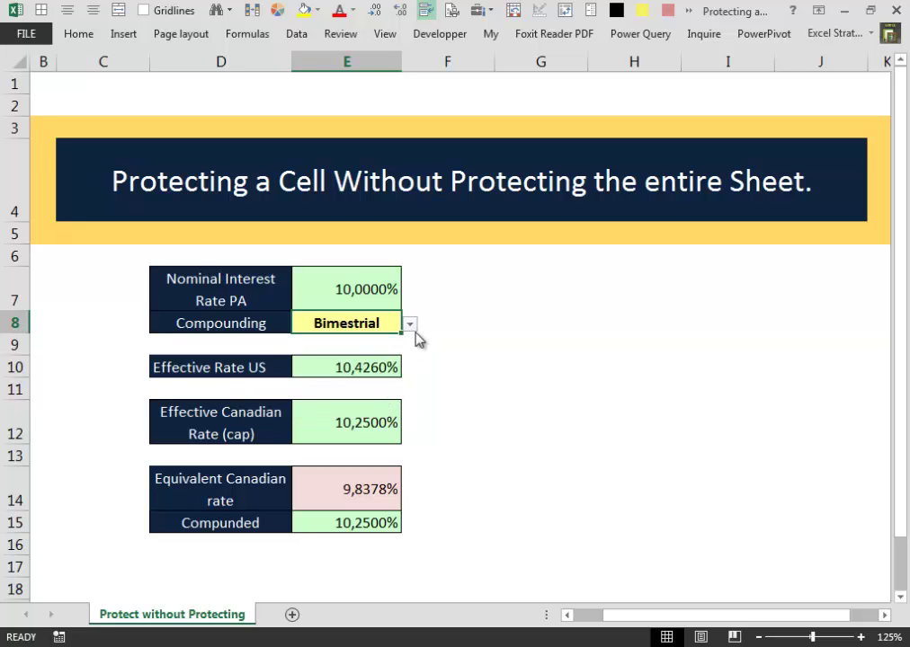
click(411, 326)
click(384, 413)
click(384, 491)
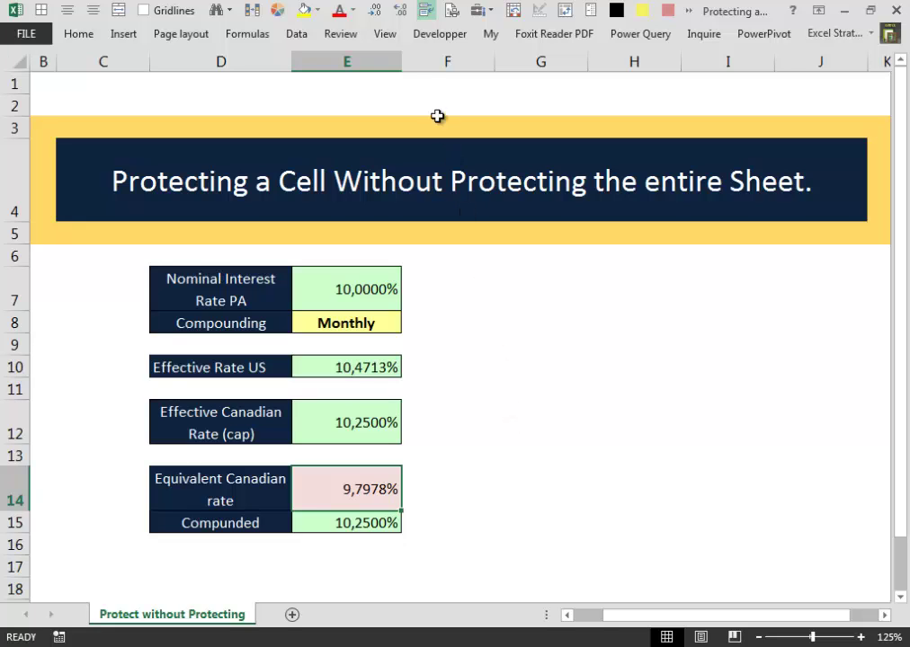
Glance at the Review tab's Protect Sheet options, then return to the Home commands
click(340, 35)
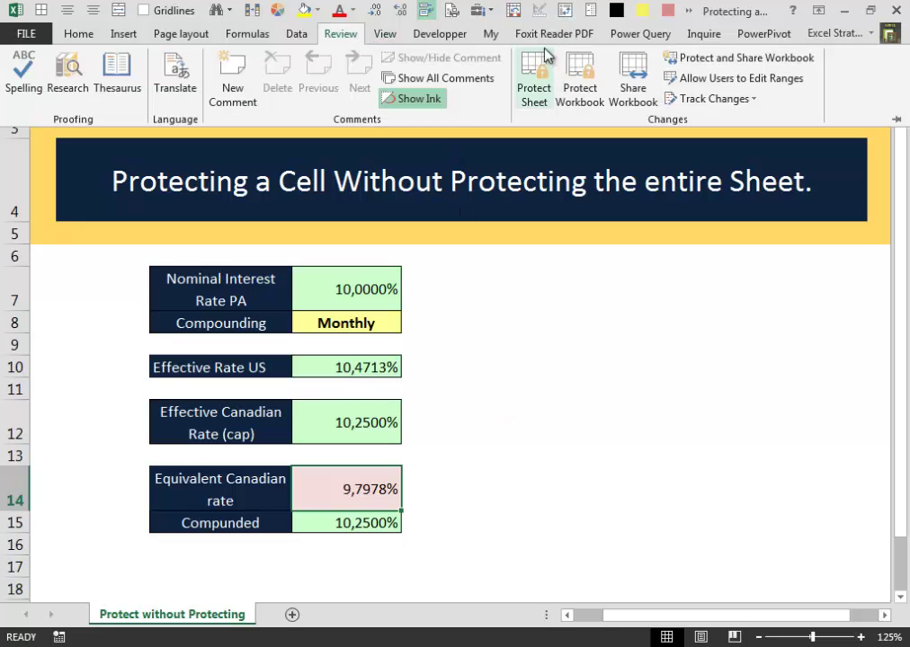
click(508, 299)
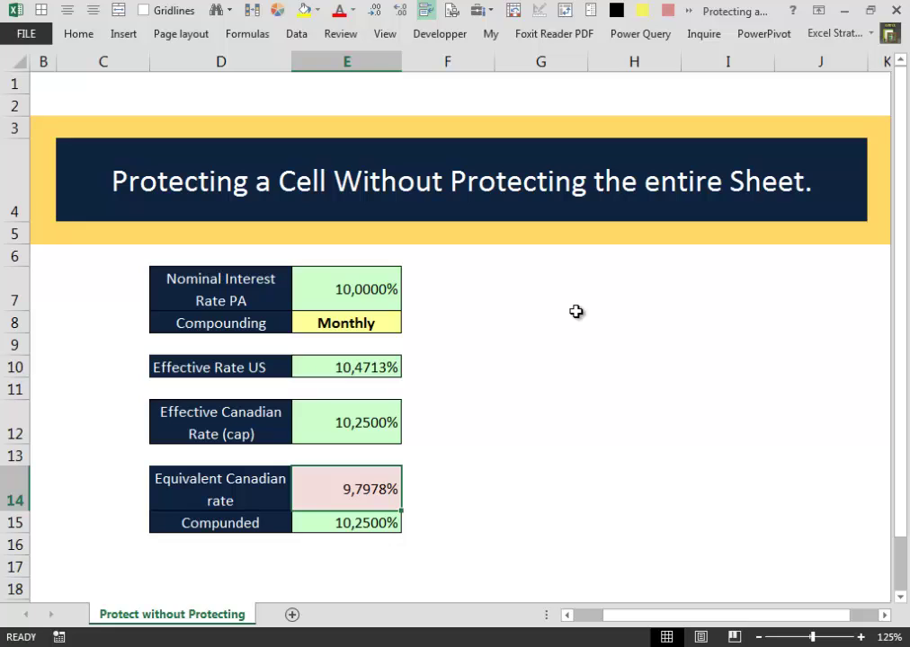
click(79, 35)
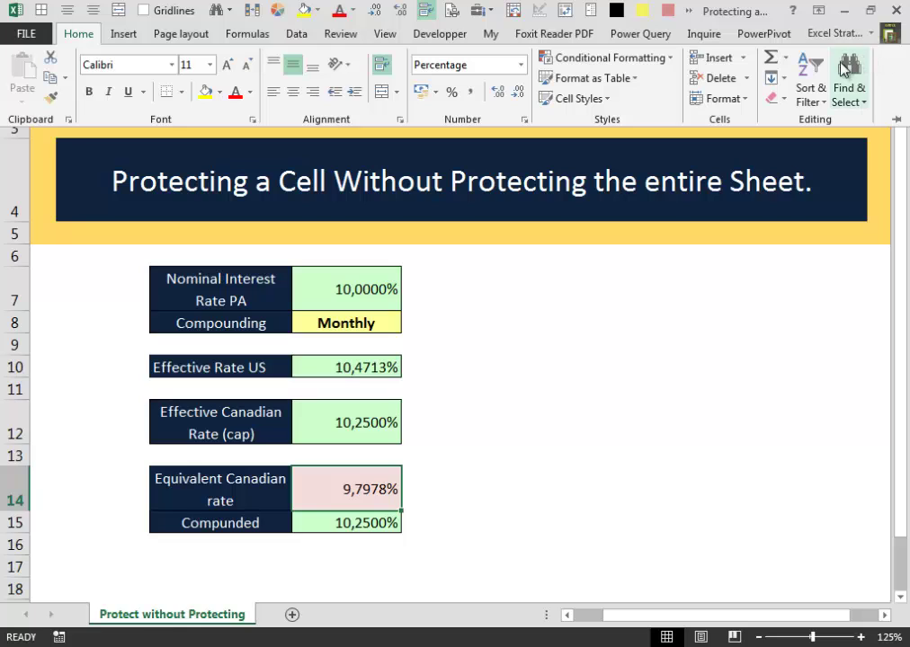
Use Go To Special with Formulas to select E10, E12, E14 and E15
click(850, 101)
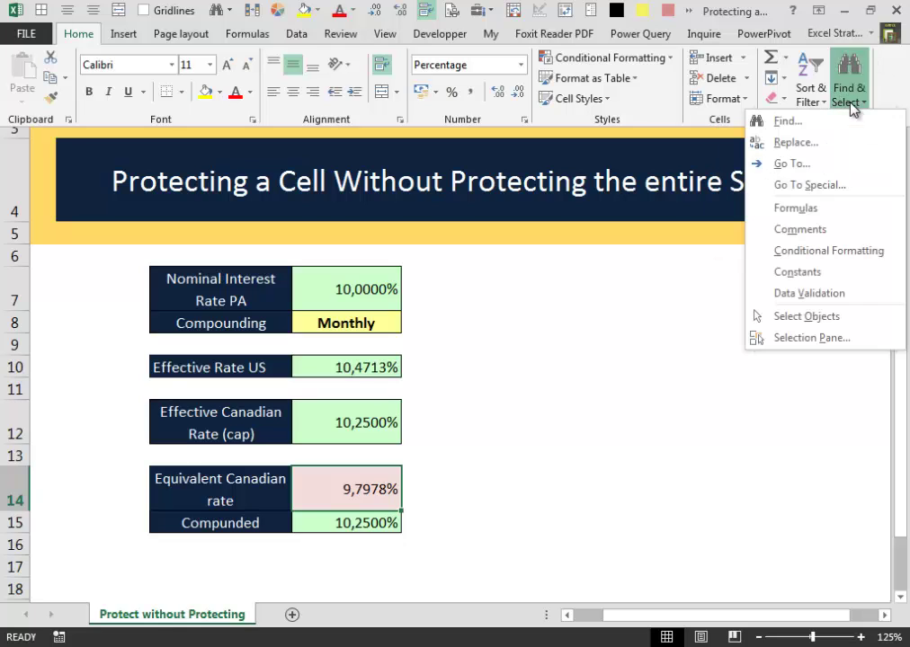
click(808, 187)
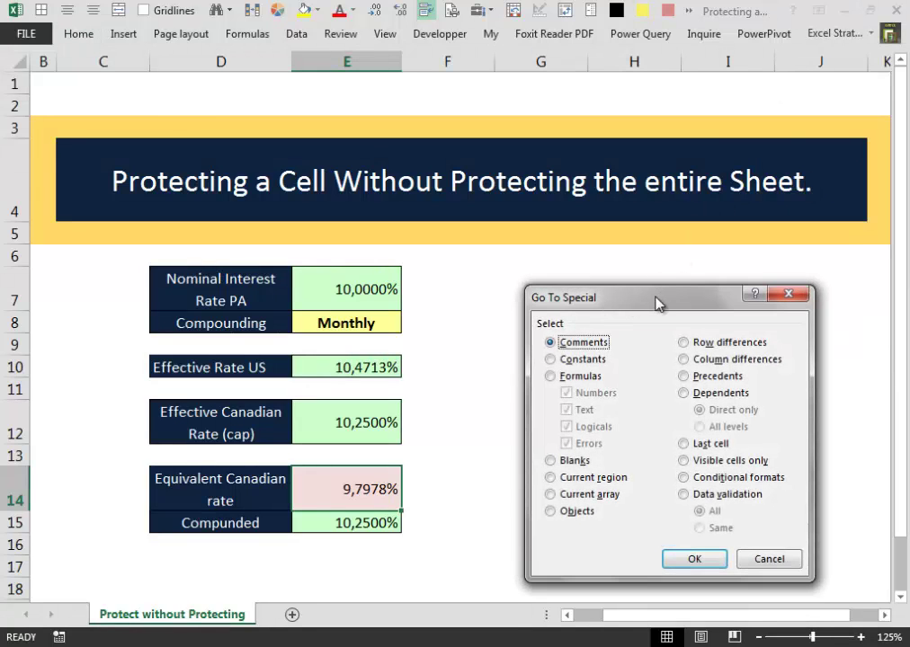
click(561, 376)
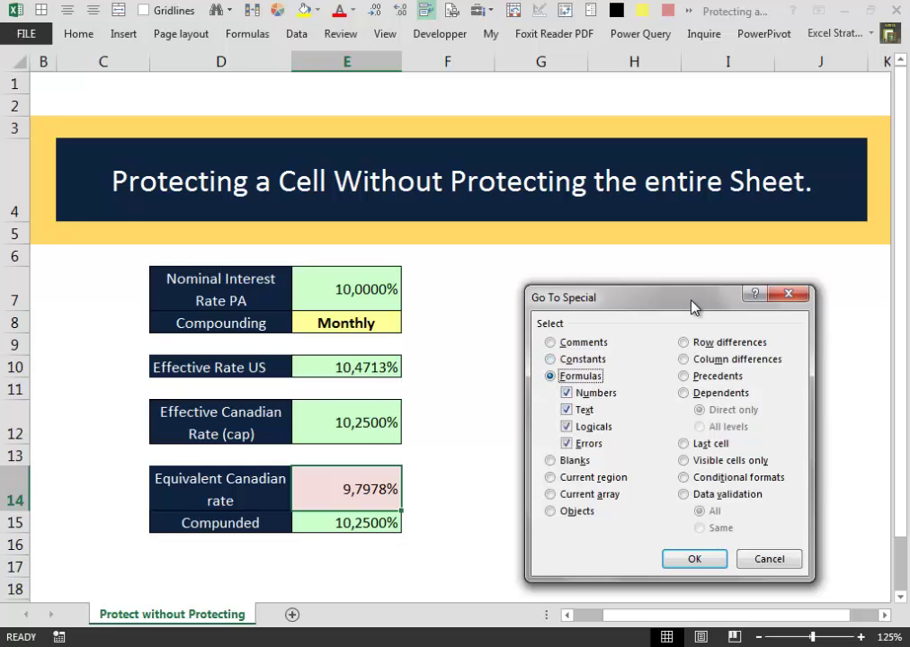
click(690, 559)
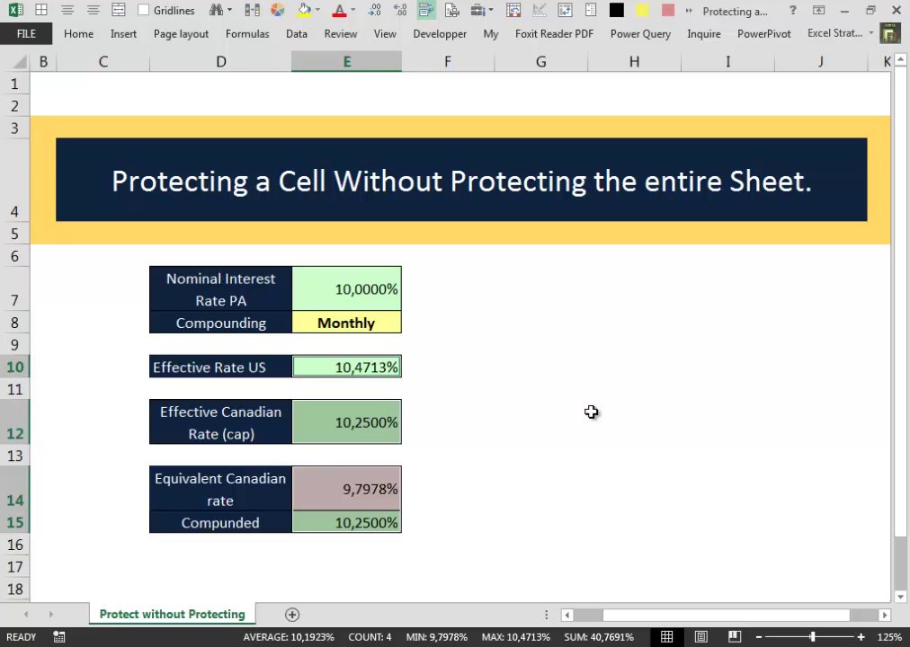
In Data Validation for the formula cells, set Allow to Custom with formula =""
click(300, 36)
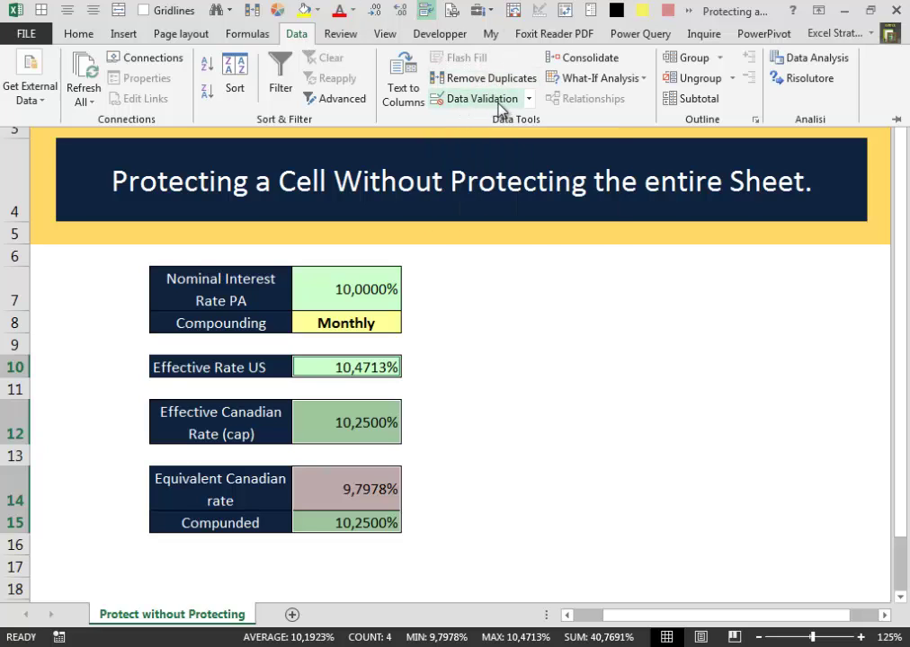
click(530, 103)
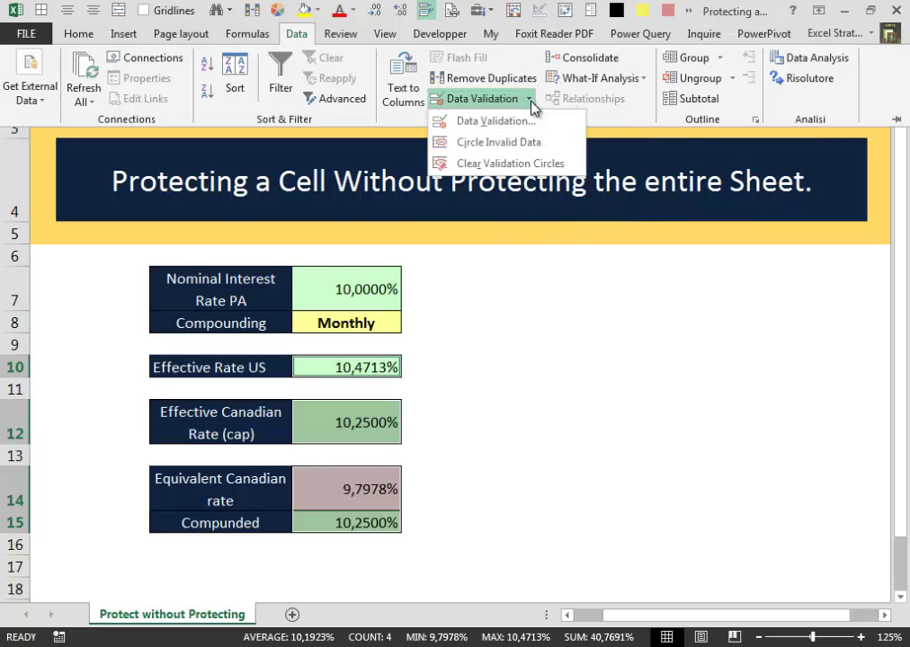
click(529, 127)
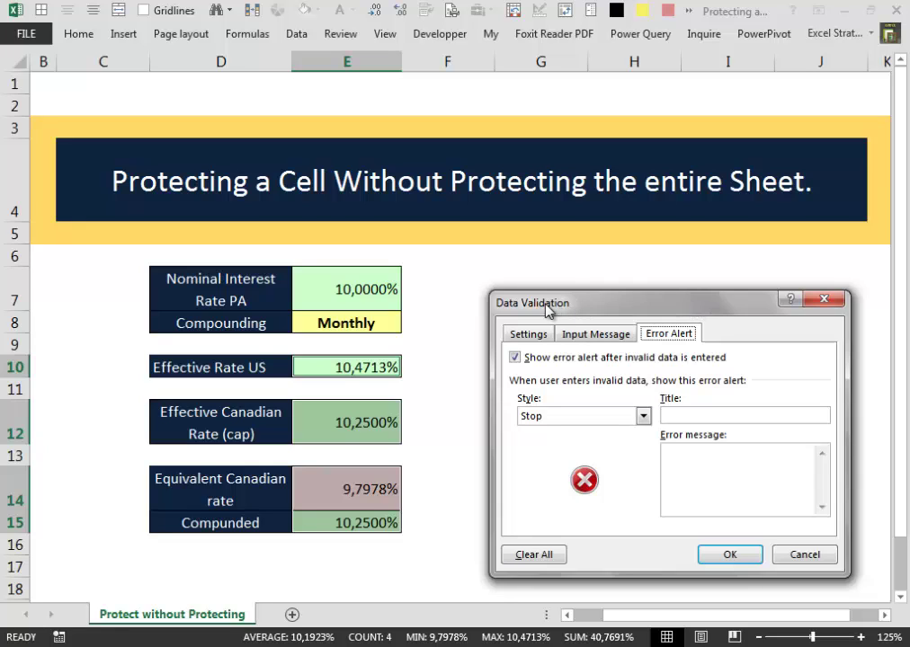
click(528, 332)
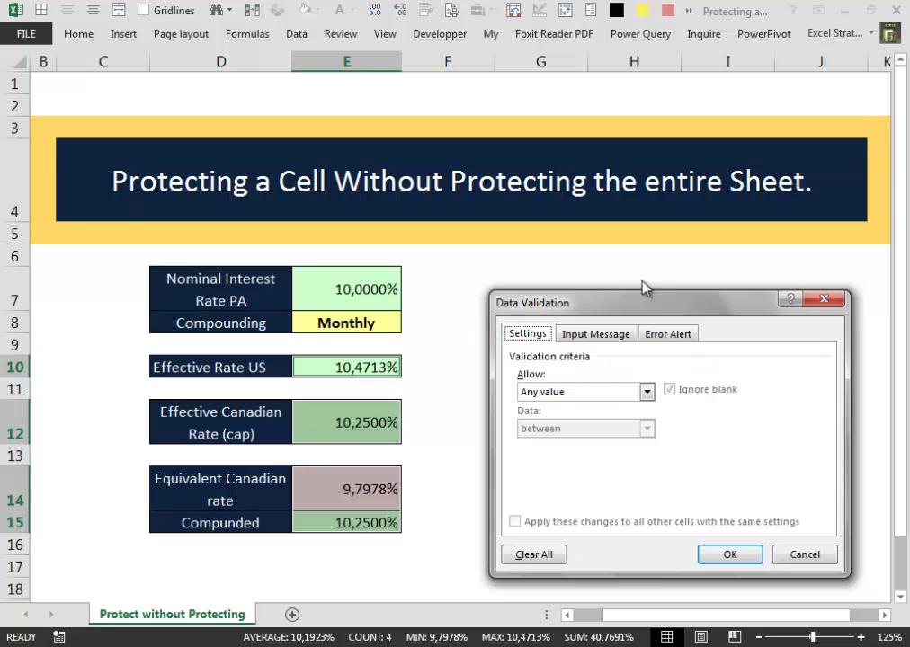
drag(667, 310, 670, 296)
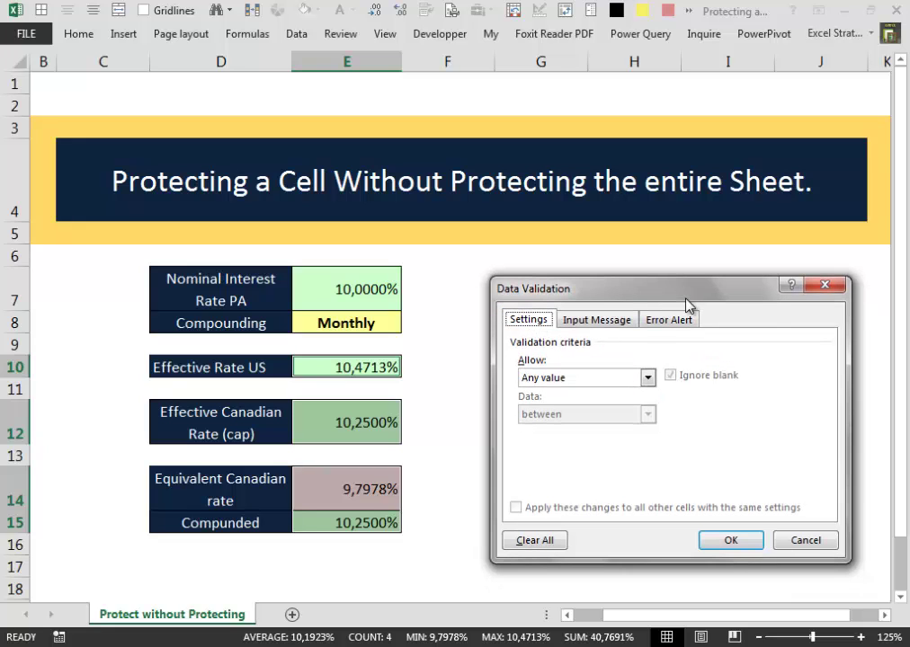
click(648, 378)
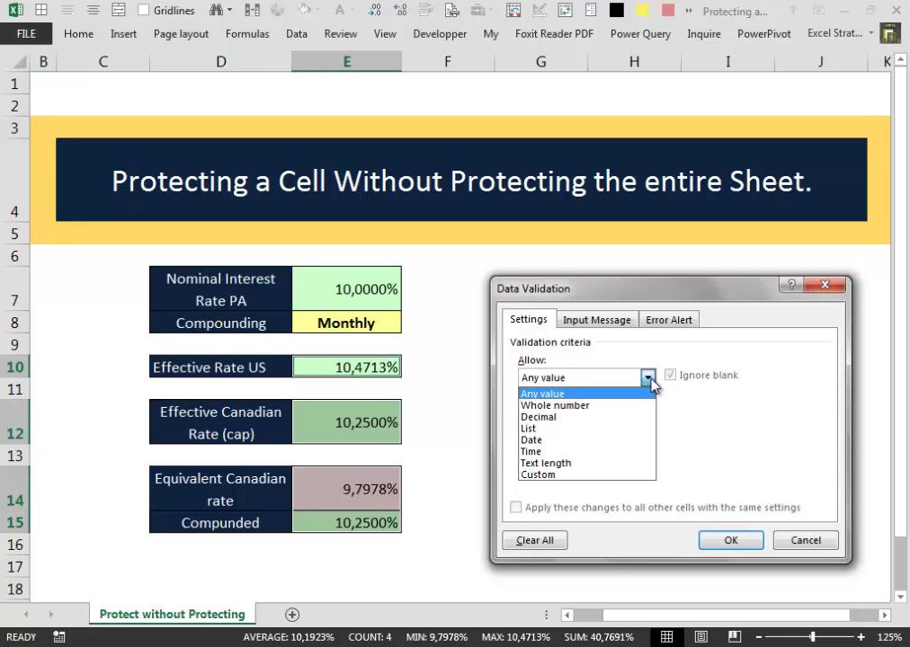
click(638, 474)
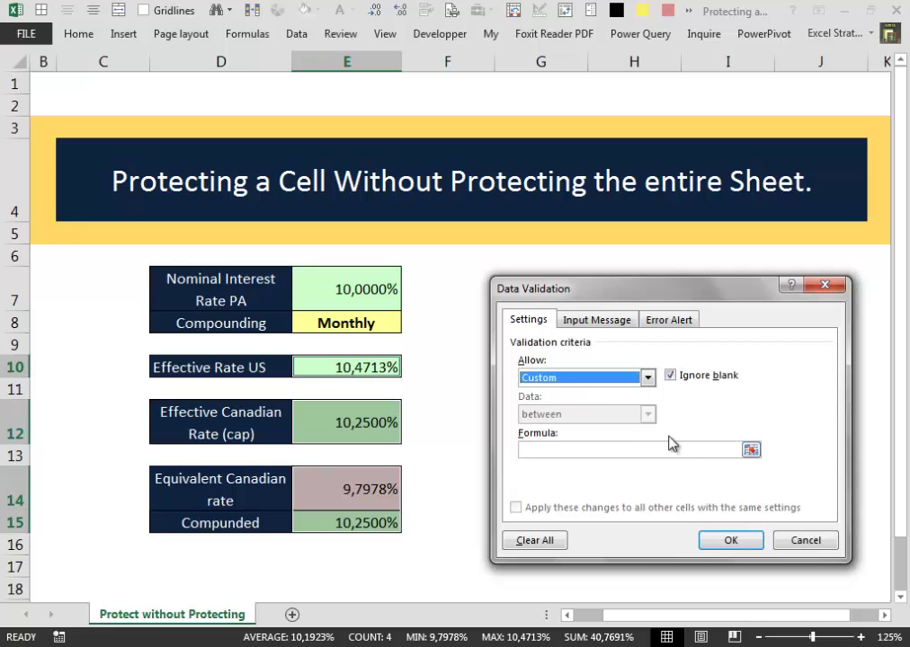
click(670, 449)
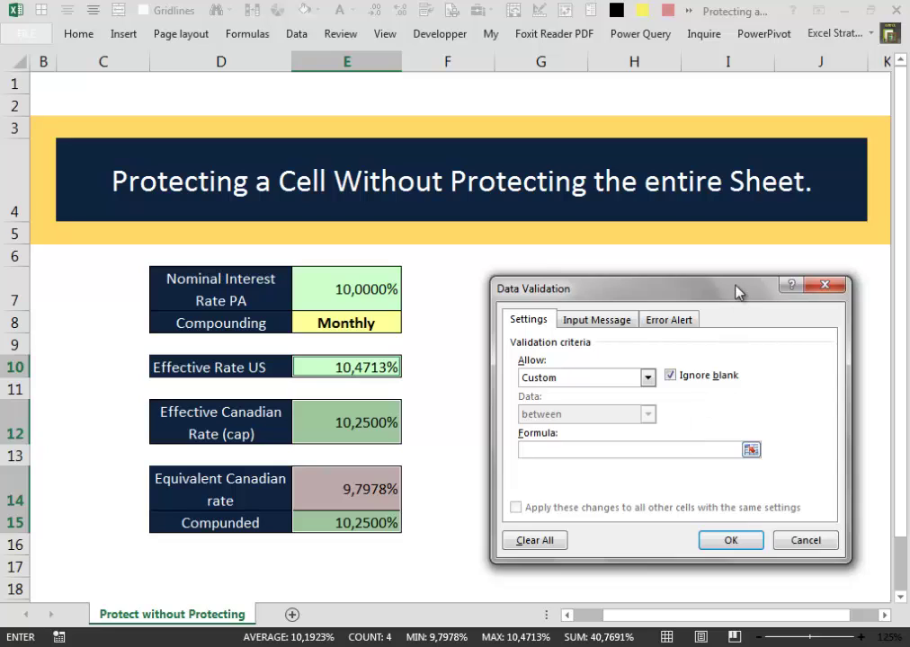
text(="")
Enter "That cell can't be changed !" as the validation input message
click(604, 320)
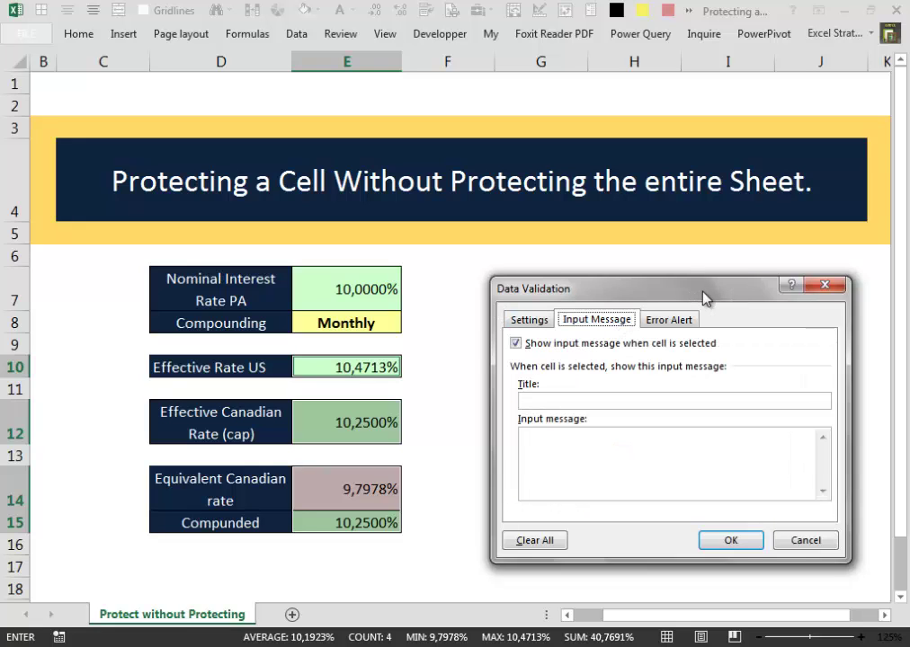
drag(704, 297, 699, 298)
click(658, 445)
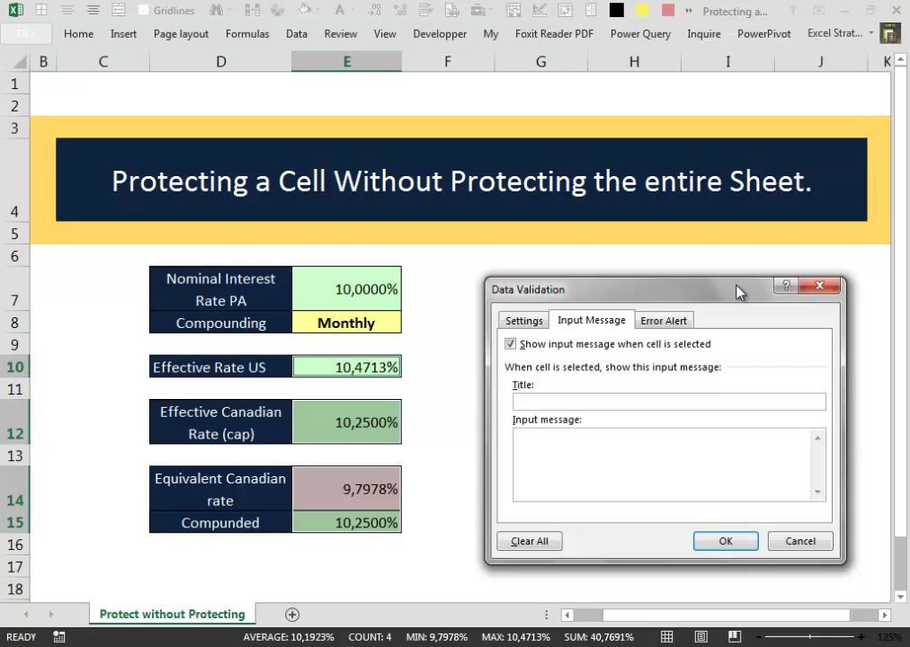
text(That cell can't be change)
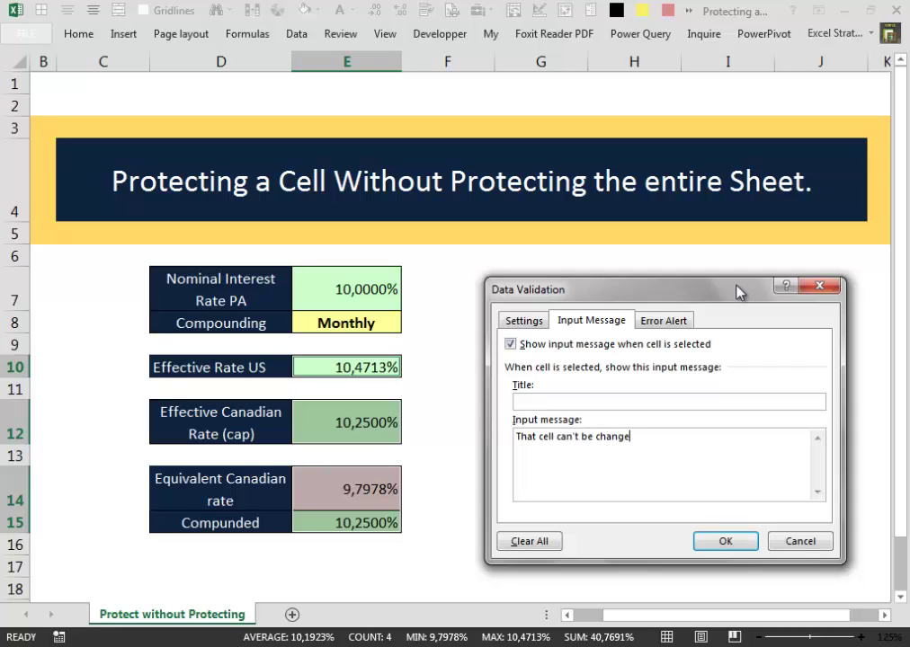
text(d !)
With Stop style, enter the error message "You can't change that cell !", correcting a typo
click(682, 321)
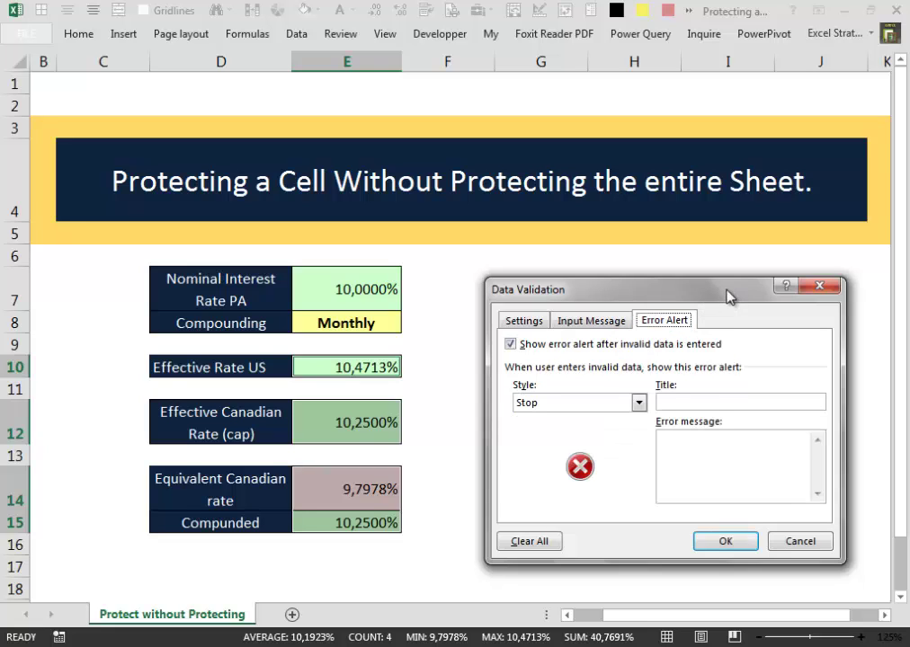
click(720, 447)
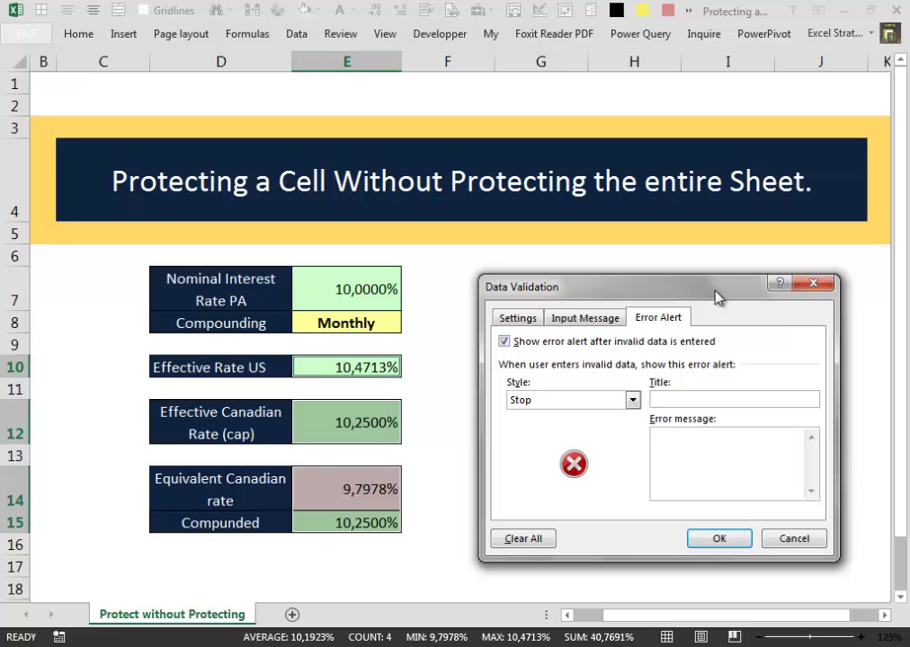
text(You can)
text('t c)
text(hange t)
text(ahi)
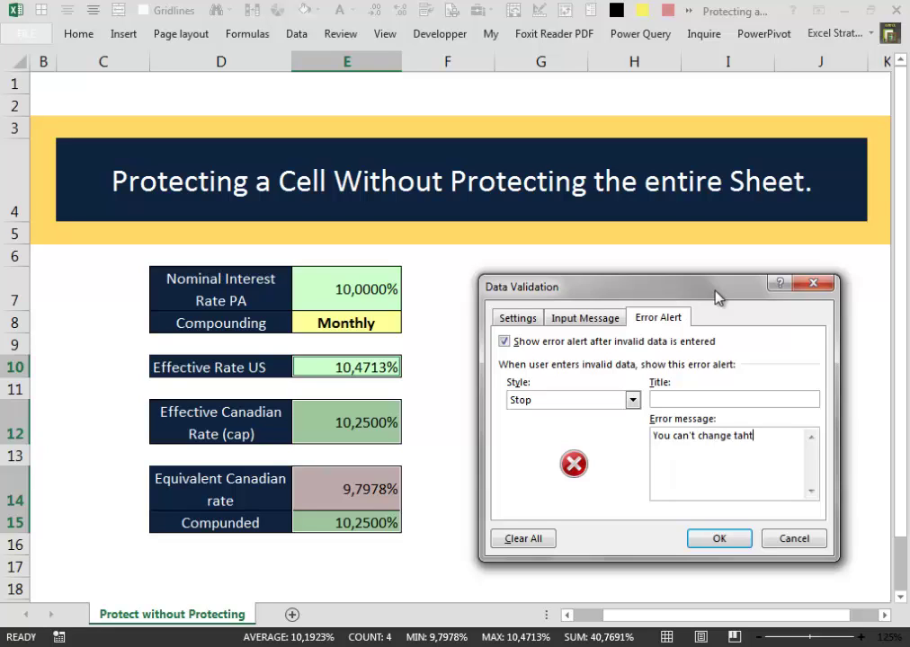
key(BackSpace)
key(BackSpace)
key(BackSpace)
text(hat cell !)
Apply the validation rule and select E10 to show its input message
click(717, 539)
click(712, 539)
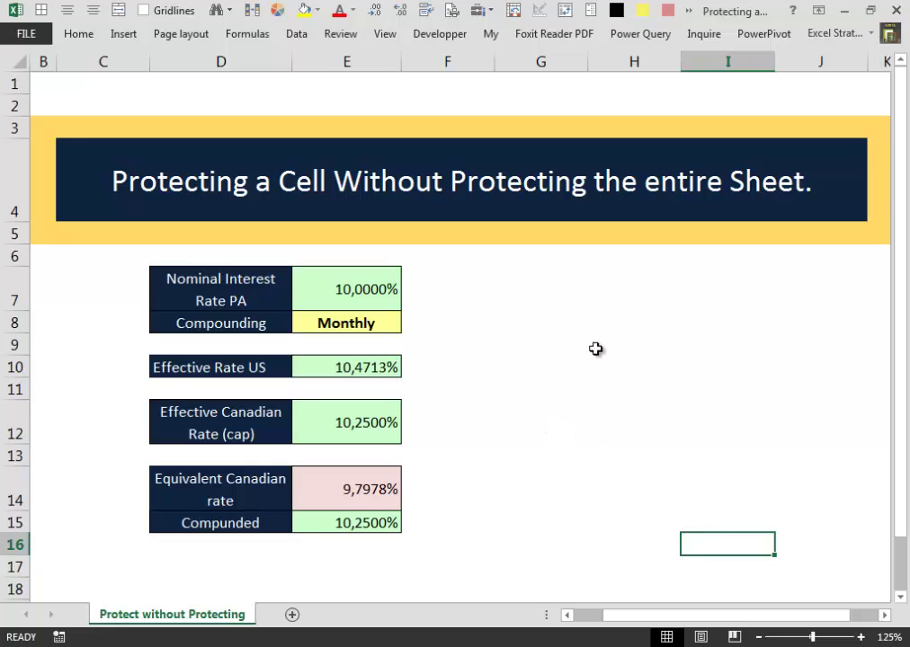
click(375, 371)
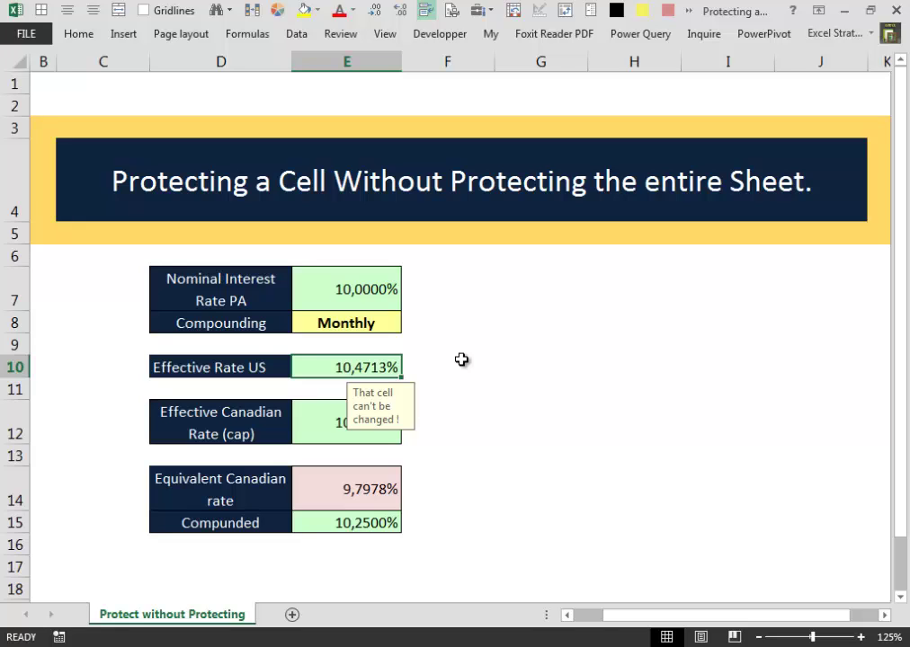
Try entering =E7+E12 in E10, triggering the stop alert, then cancel the entry
text(=)
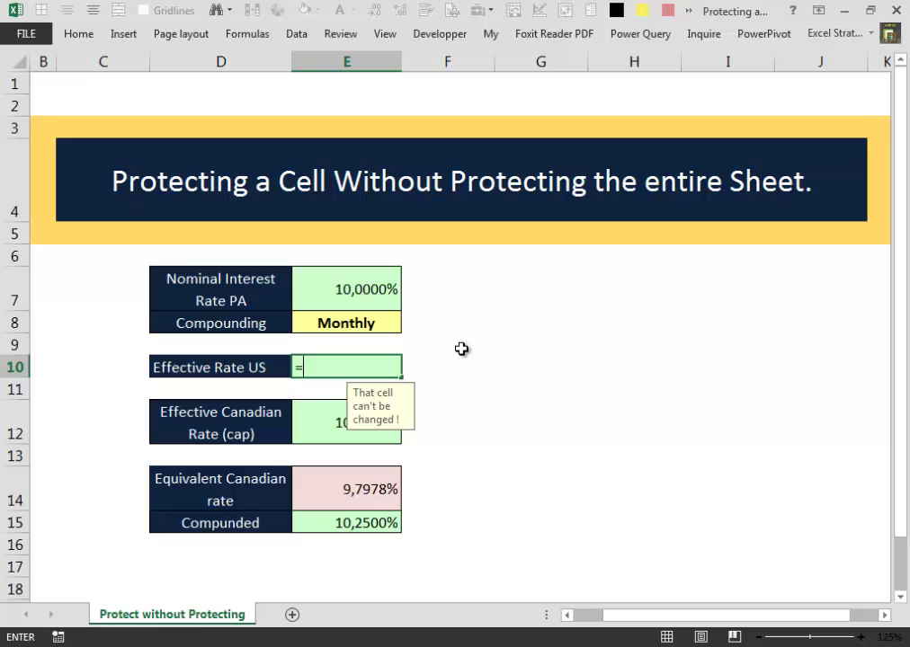
key(Up)
key(Up)
key(Up)
key(Up)
key(Down)
text(+)
key(Down)
key(Down)
key(Down)
key(Up)
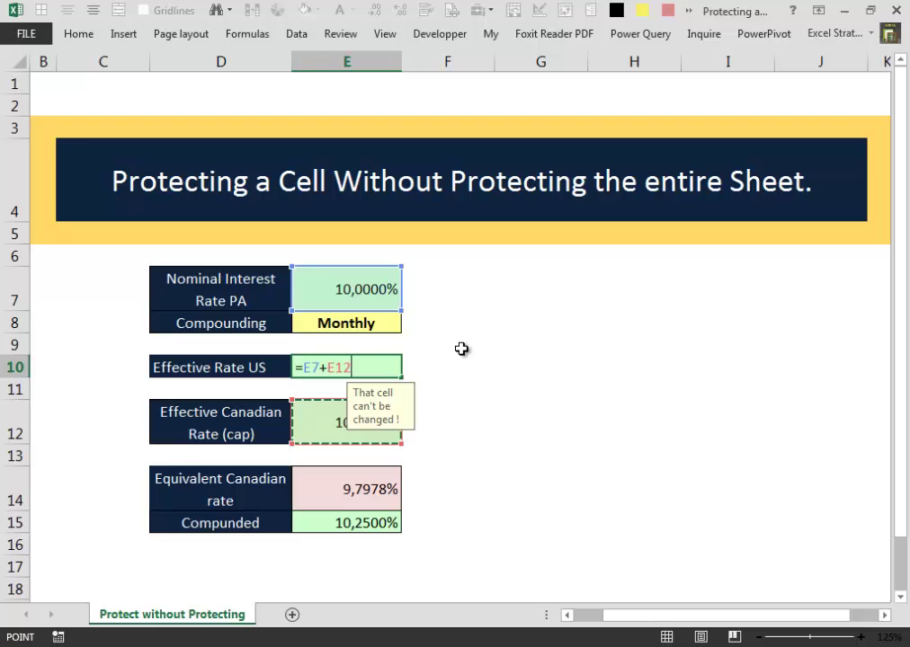
key(Return)
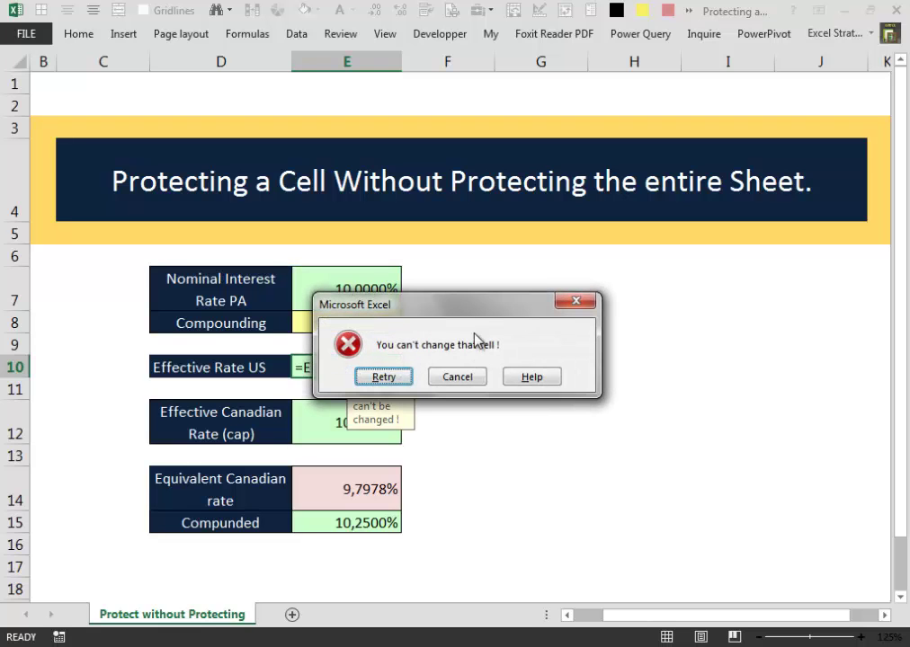
drag(483, 314, 581, 340)
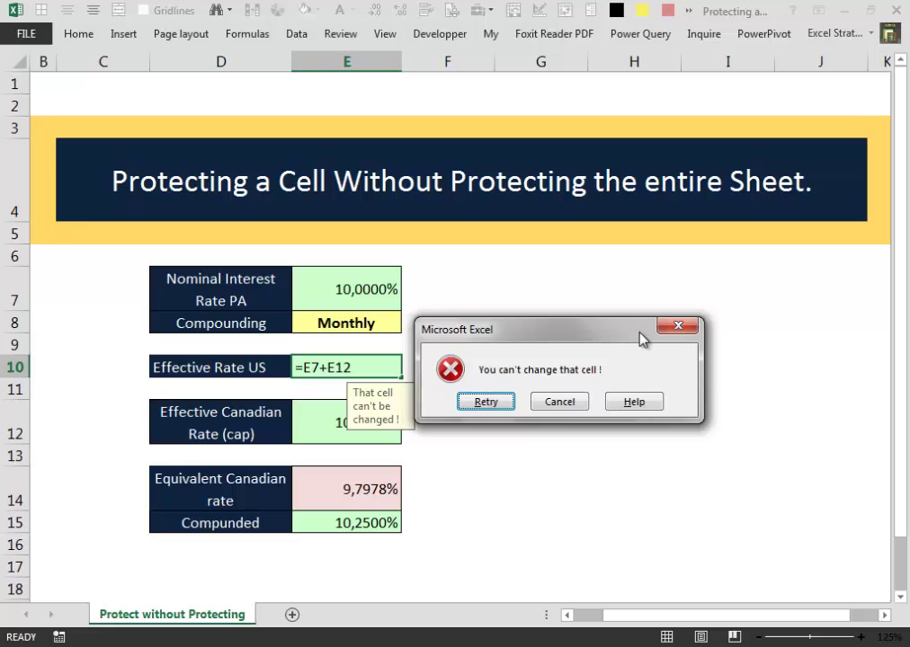
click(574, 402)
Deselect E10 to hide its input message, leaving it at 10,4713%
click(575, 396)
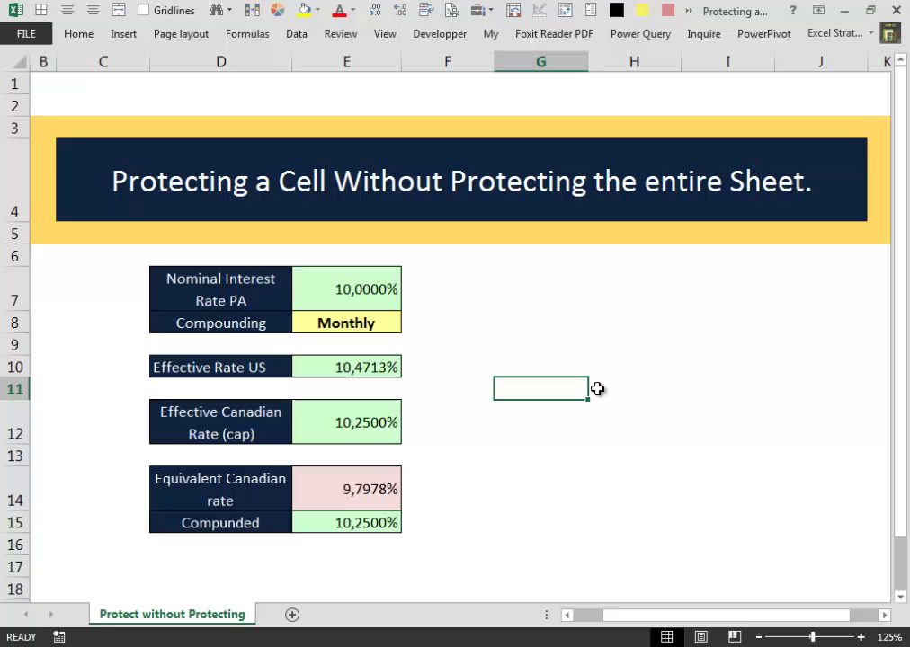